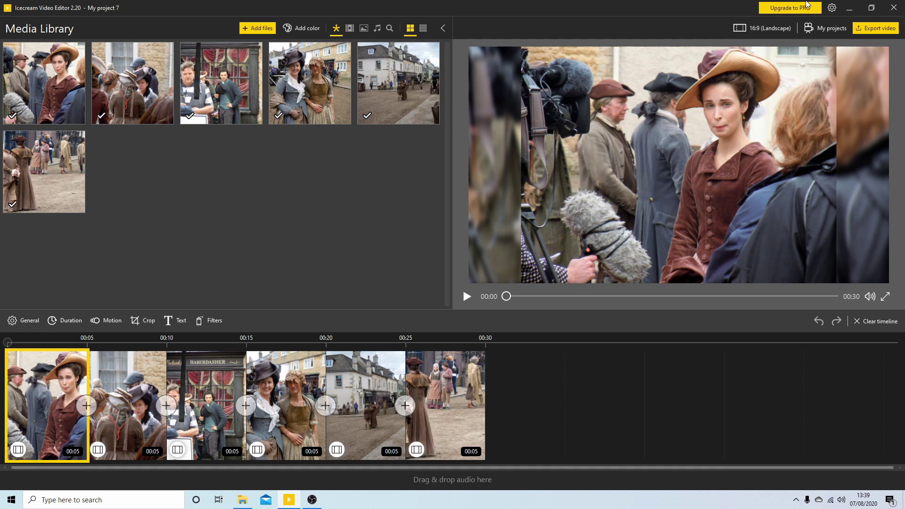
# - Create the new empty project My project 8 and view it beside My project 7 in My projects
pyautogui.click(825, 30)
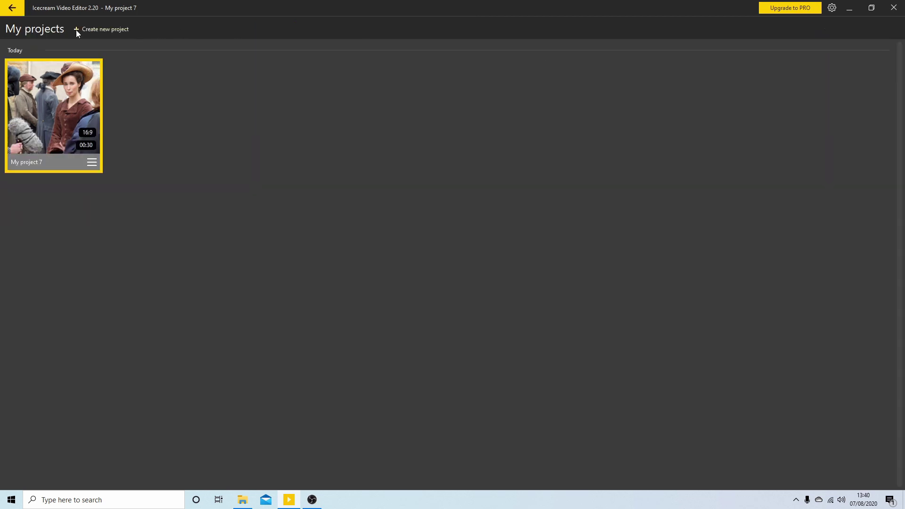
pyautogui.click(111, 31)
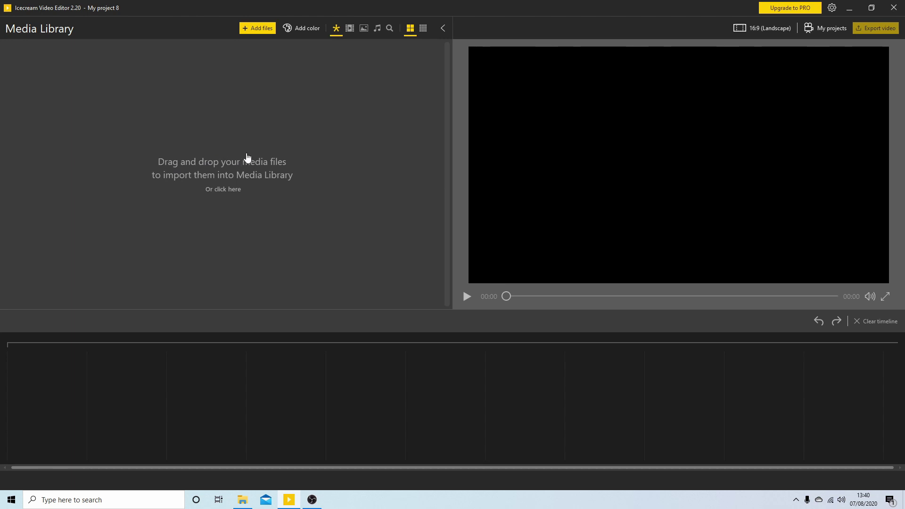
pyautogui.click(819, 29)
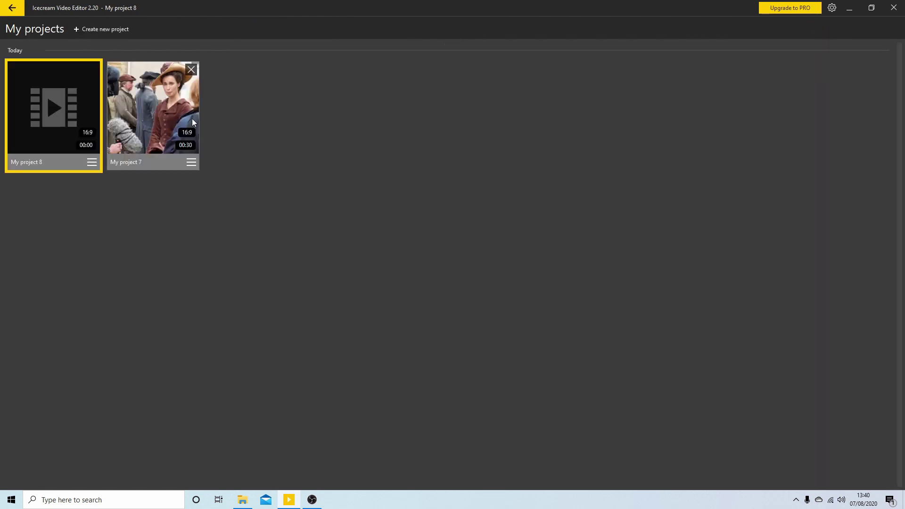
pyautogui.click(192, 165)
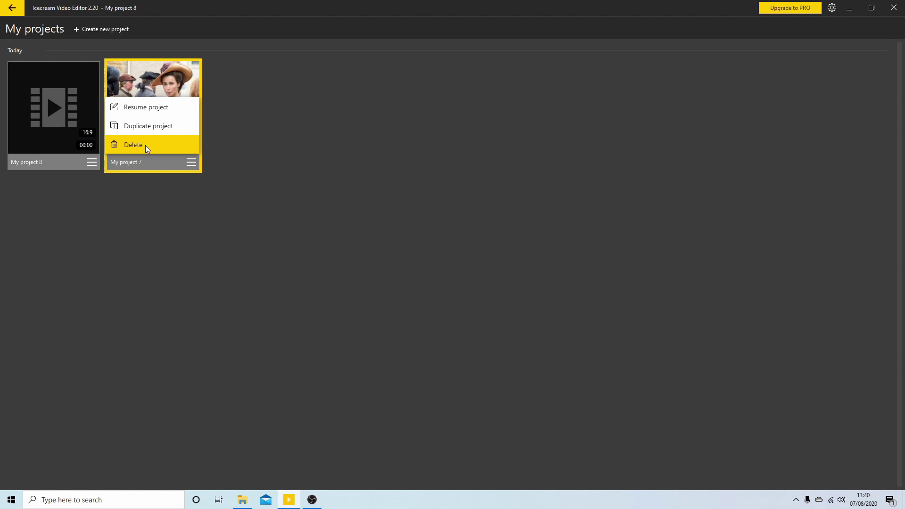
# - Reopen My project 8 and browse the import dialog to Videos > EDITS
pyautogui.click(64, 121)
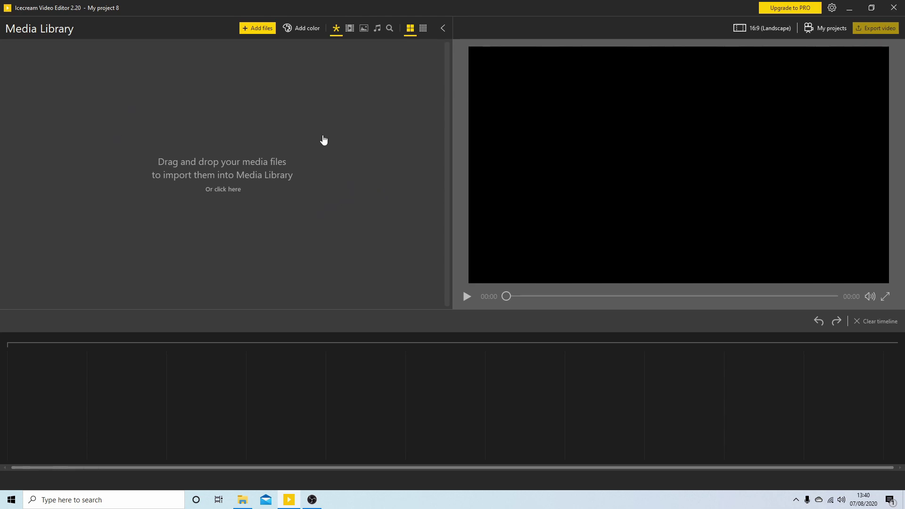
pyautogui.click(250, 30)
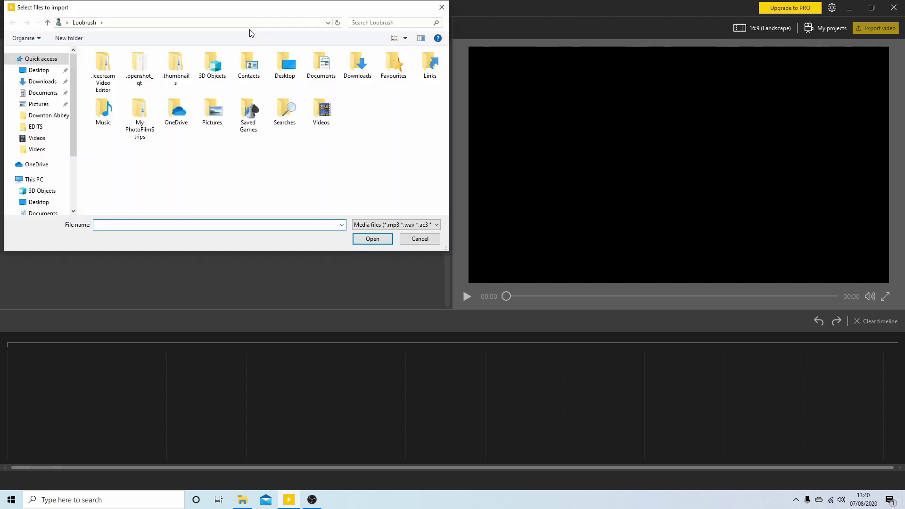
pyautogui.click(319, 122)
pyautogui.doubleClick(319, 122)
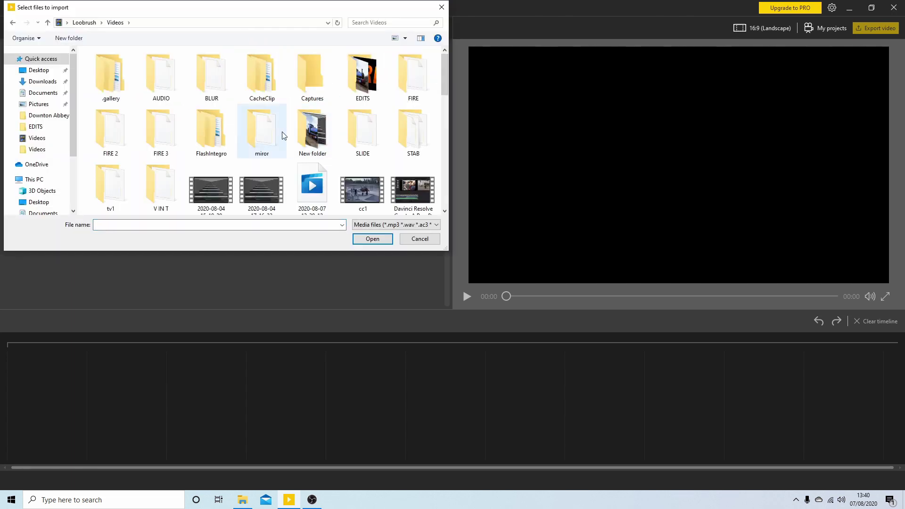
pyautogui.doubleClick(365, 89)
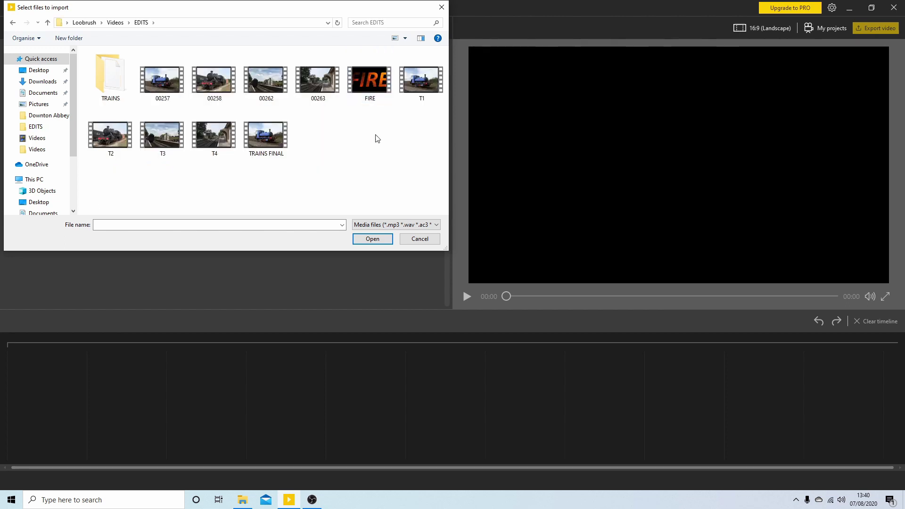
# - Select the train clips T1, T2, T3 and T4 for import
pyautogui.click(409, 95)
pyautogui.keyDown('ctrl'); pyautogui.click(118, 135); pyautogui.keyUp('ctrl')
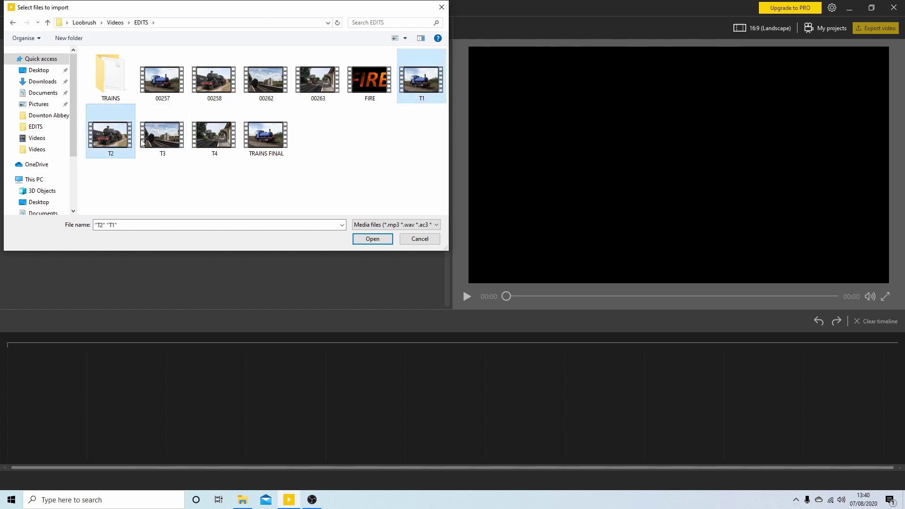
pyautogui.keyDown('ctrl'); pyautogui.click(176, 132); pyautogui.keyUp('ctrl')
pyautogui.keyDown('ctrl'); pyautogui.click(206, 135); pyautogui.keyUp('ctrl')
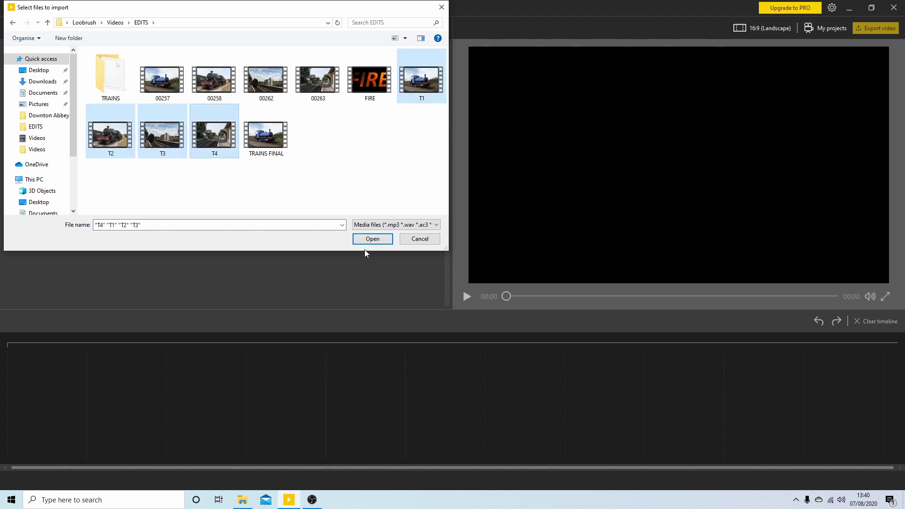
# - Close the import dialog and drag T1–T4 from File Explorer's Videos > EDITS into the Media Library
pyautogui.click(442, 7)
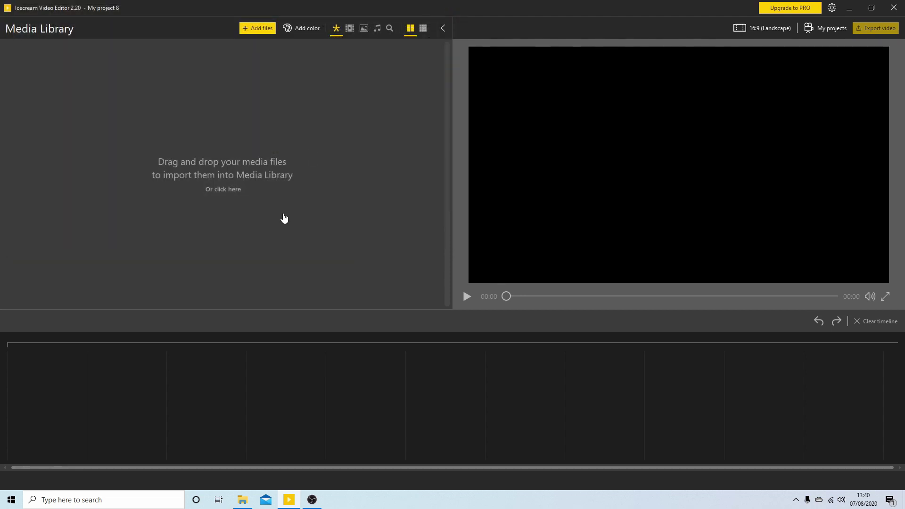
pyautogui.click(242, 500)
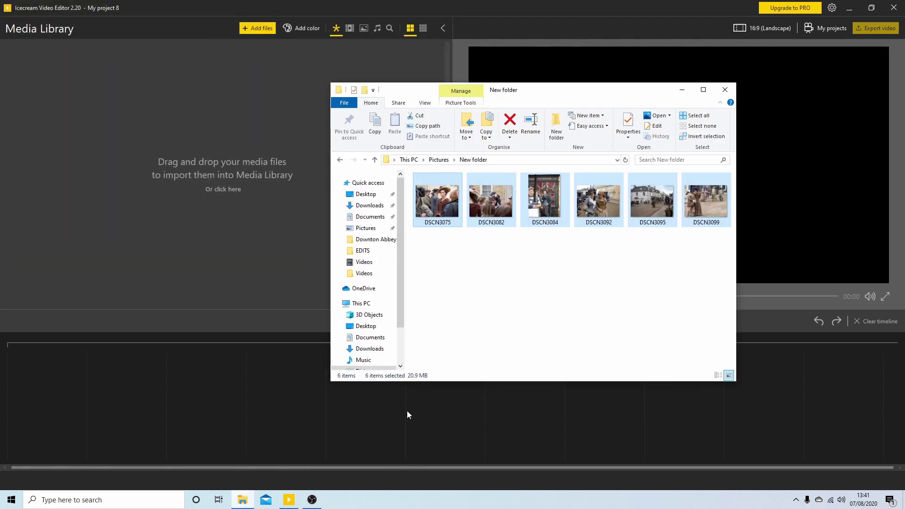
pyautogui.click(374, 264)
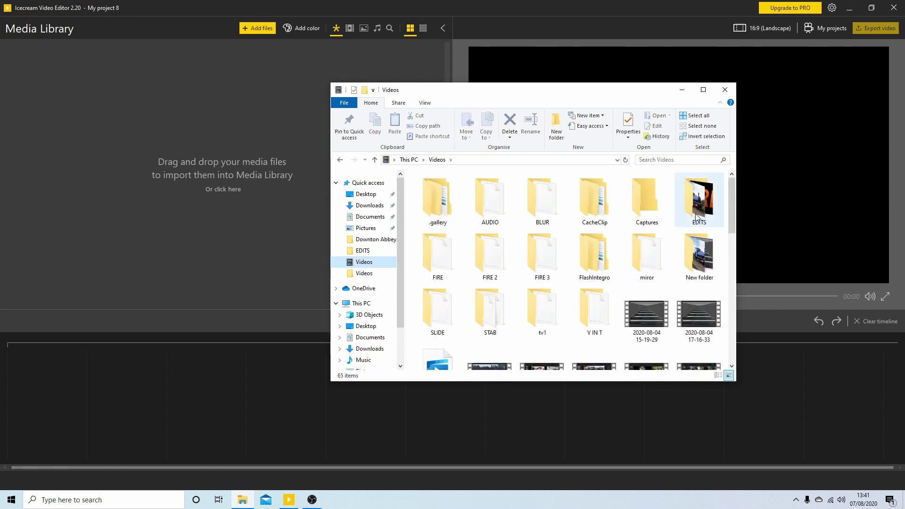
pyautogui.doubleClick(695, 215)
pyautogui.moveTo(413, 287); pyautogui.dragTo(613, 257)
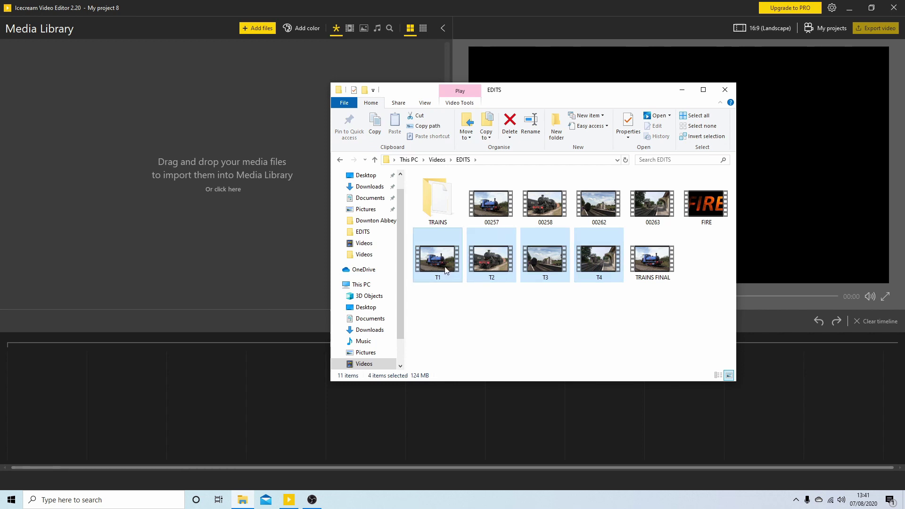
pyautogui.moveTo(445, 270); pyautogui.dragTo(121, 164)
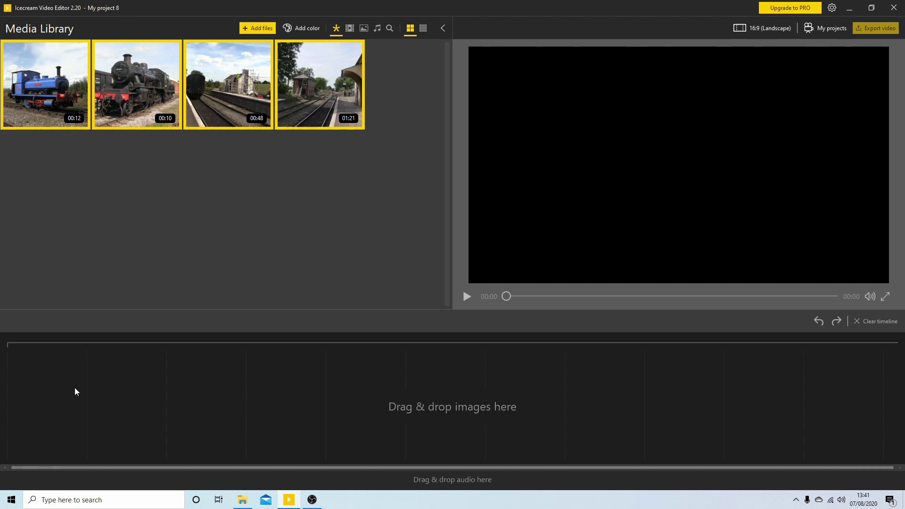
# - Place all four train clips on the timeline in order, then select the blue locomotive clip
pyautogui.moveTo(26, 65); pyautogui.dragTo(47, 392)
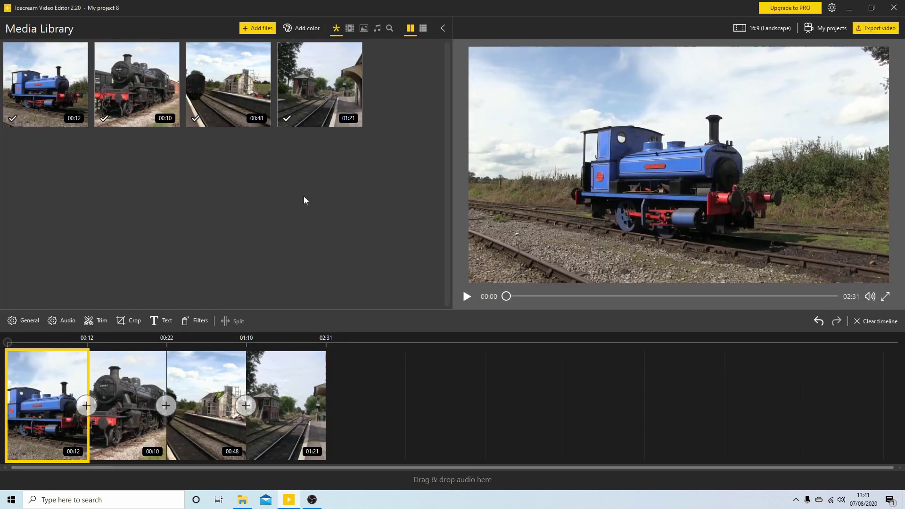
pyautogui.moveTo(281, 397); pyautogui.dragTo(289, 364)
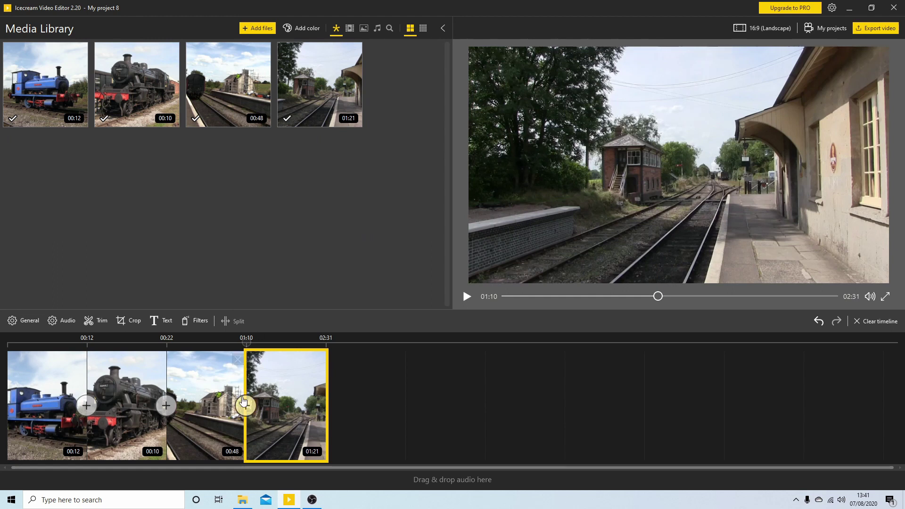
pyautogui.moveTo(52, 390)
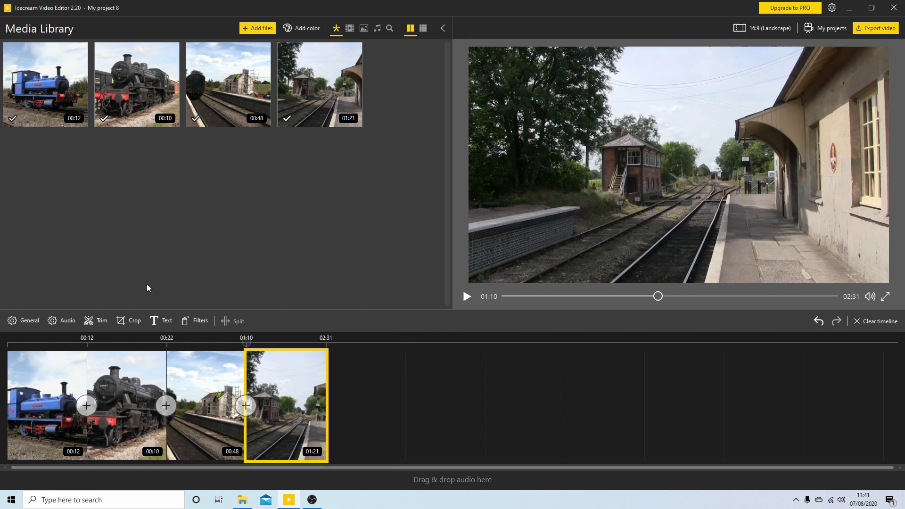
pyautogui.click(44, 376)
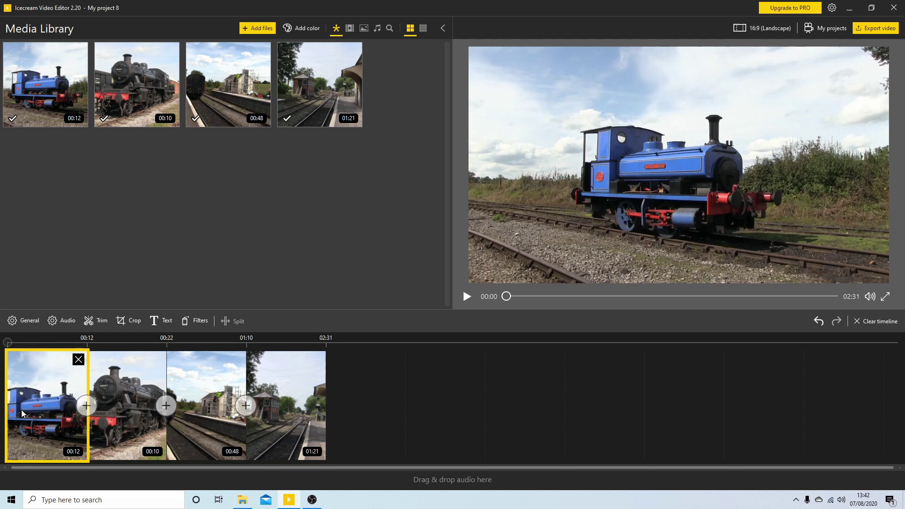
# - Trim the blue locomotive clip to keep its 00:02–00:09 section
pyautogui.click(100, 321)
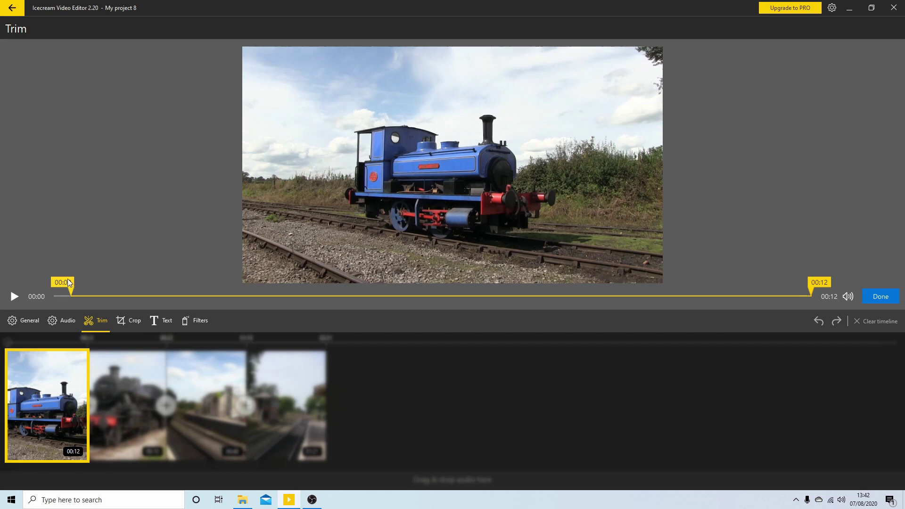
pyautogui.moveTo(68, 280)
pyautogui.mouseDown()
pyautogui.moveTo(105, 271)
pyautogui.moveTo(202, 280)
pyautogui.mouseUp()
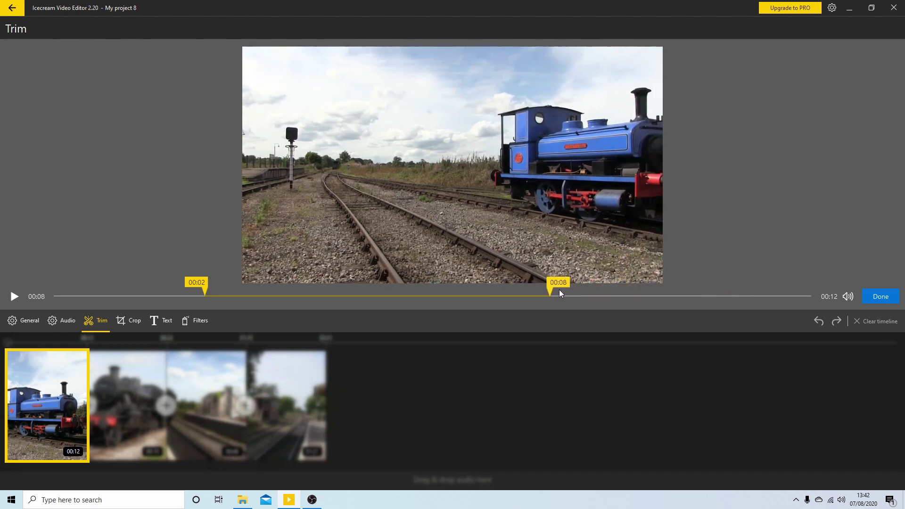
pyautogui.moveTo(503, 295); pyautogui.dragTo(634, 301)
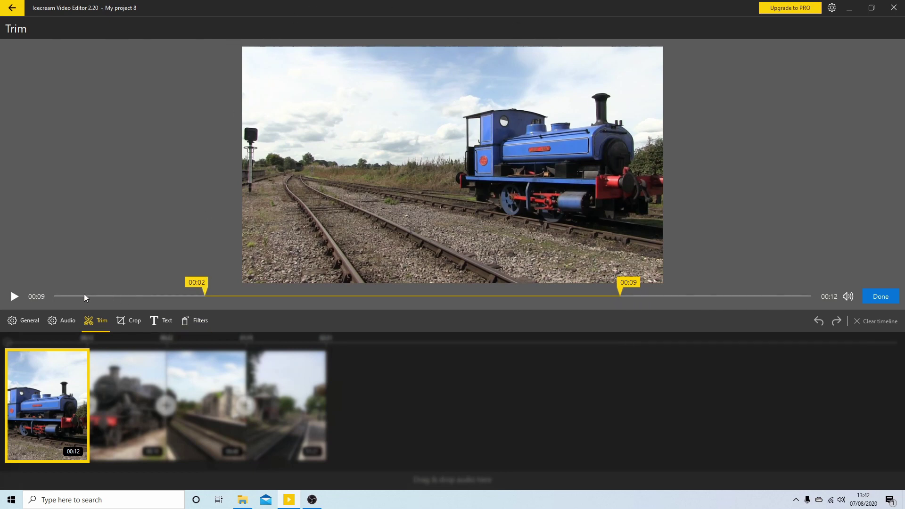
pyautogui.click(888, 302)
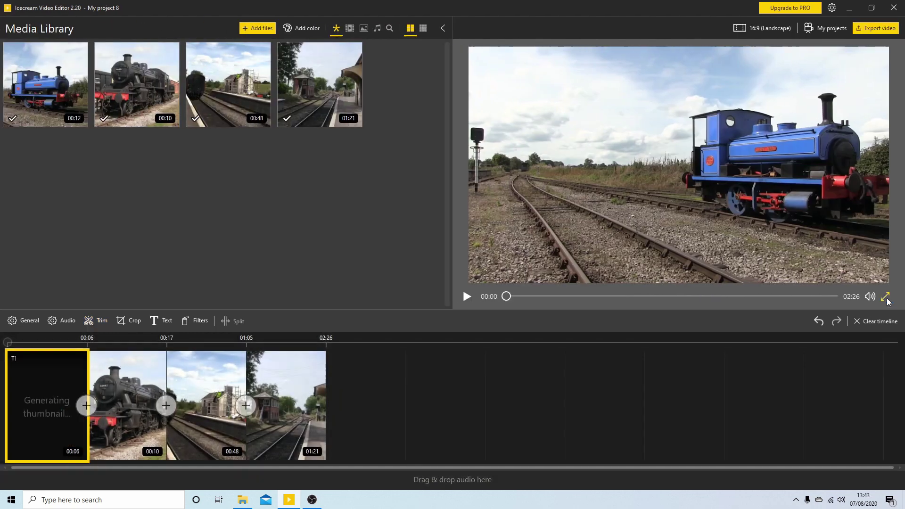
# - Trim the black locomotive clip to keep its 00:04–00:09 section
pyautogui.click(126, 401)
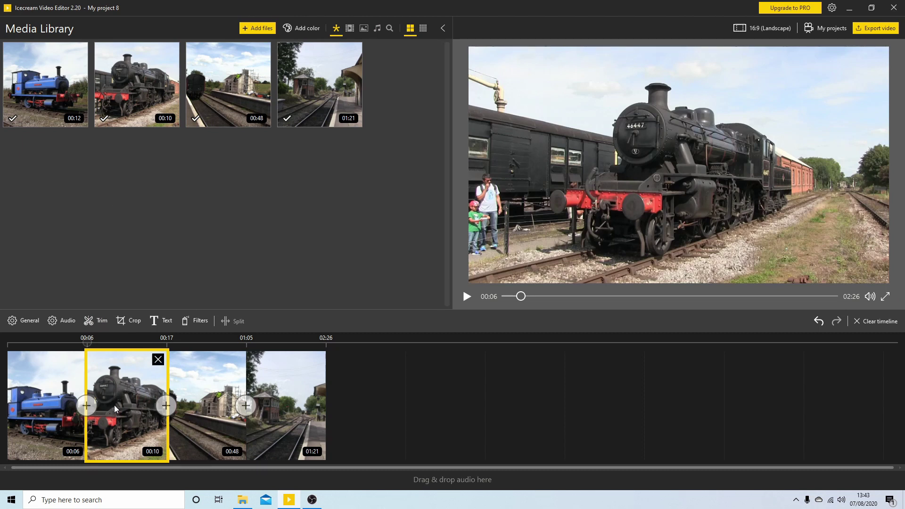
pyautogui.click(101, 323)
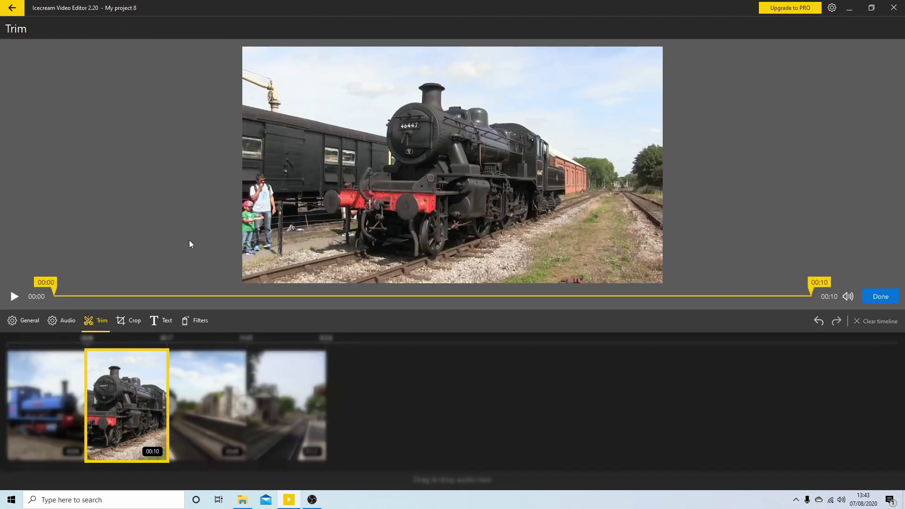
pyautogui.moveTo(51, 283); pyautogui.dragTo(369, 311)
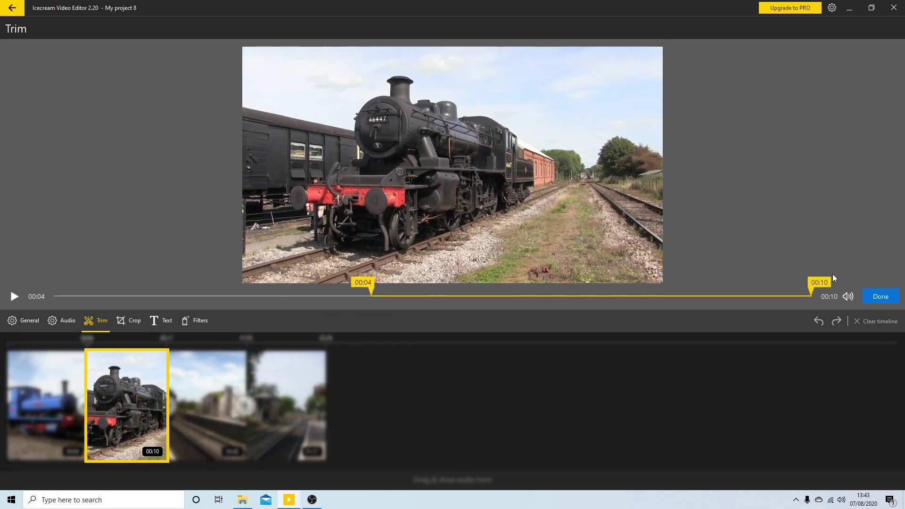
pyautogui.click(830, 282)
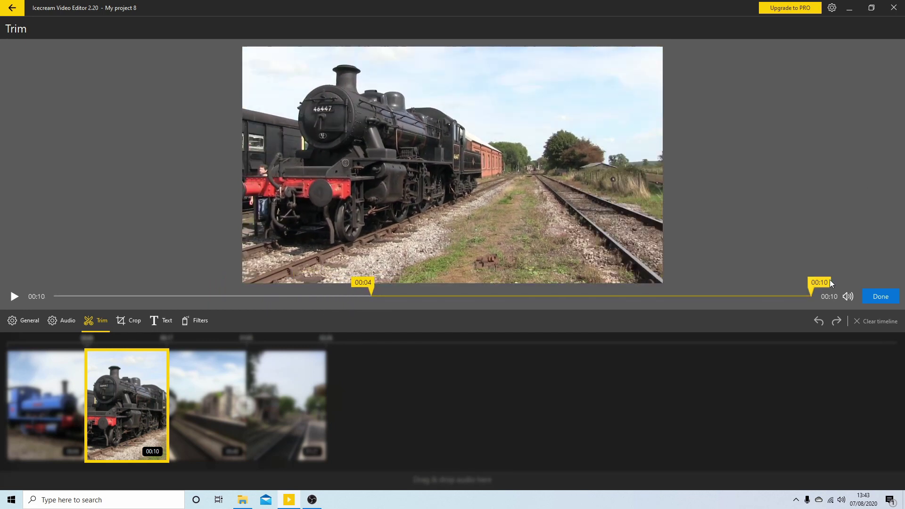
pyautogui.moveTo(816, 290); pyautogui.dragTo(731, 291)
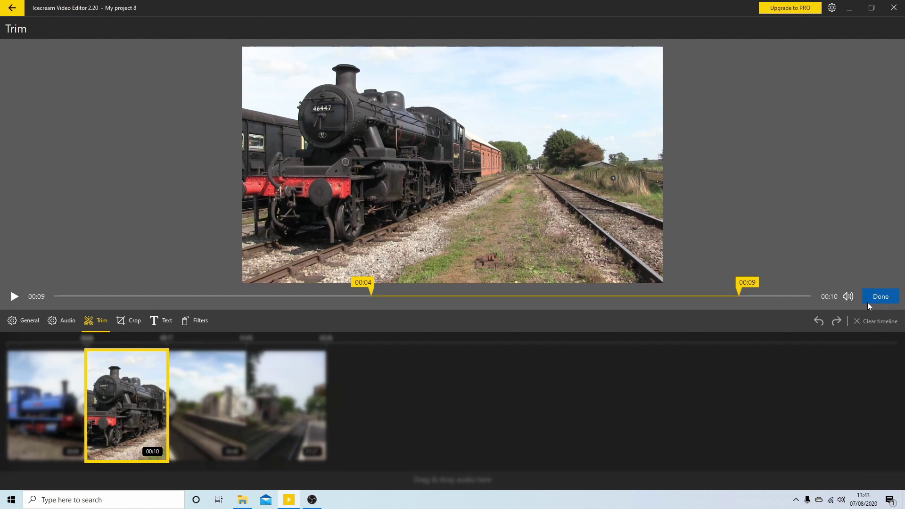
pyautogui.click(883, 299)
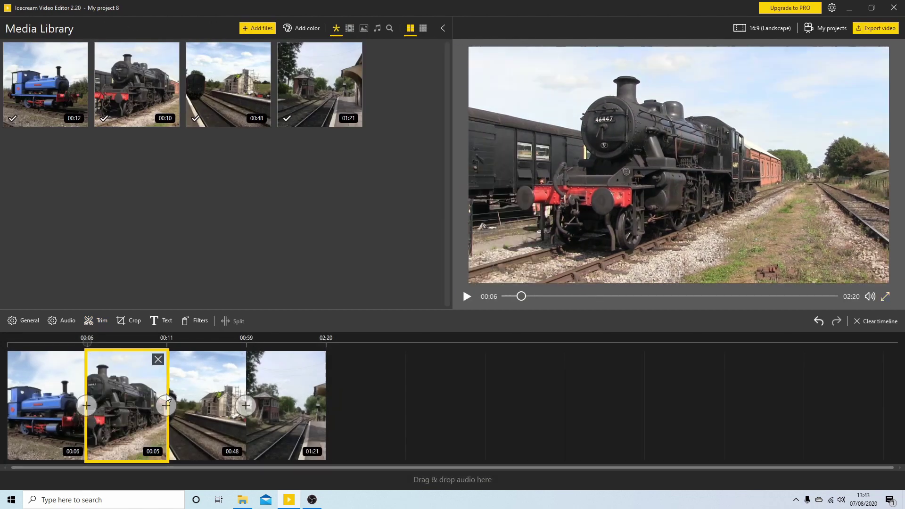
# - Set the station platform clip's trim markers to 00:24 and 00:36
pyautogui.click(216, 402)
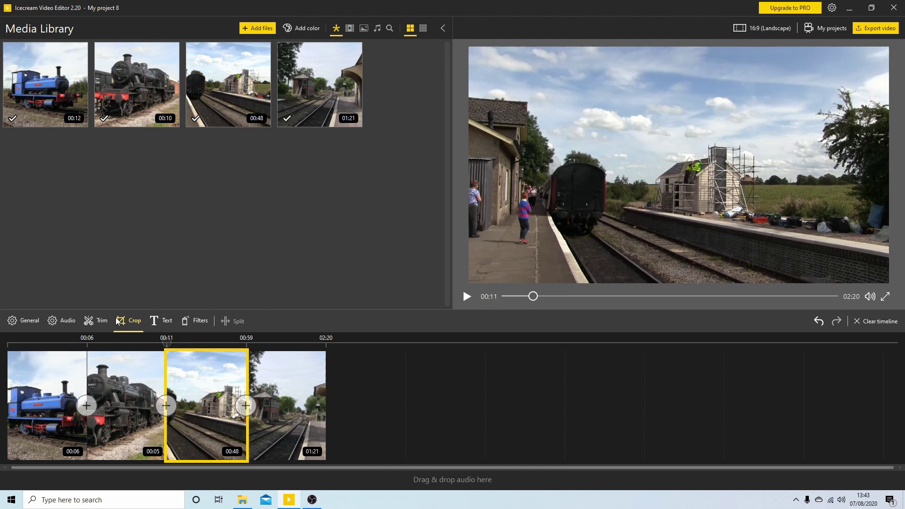
pyautogui.click(94, 317)
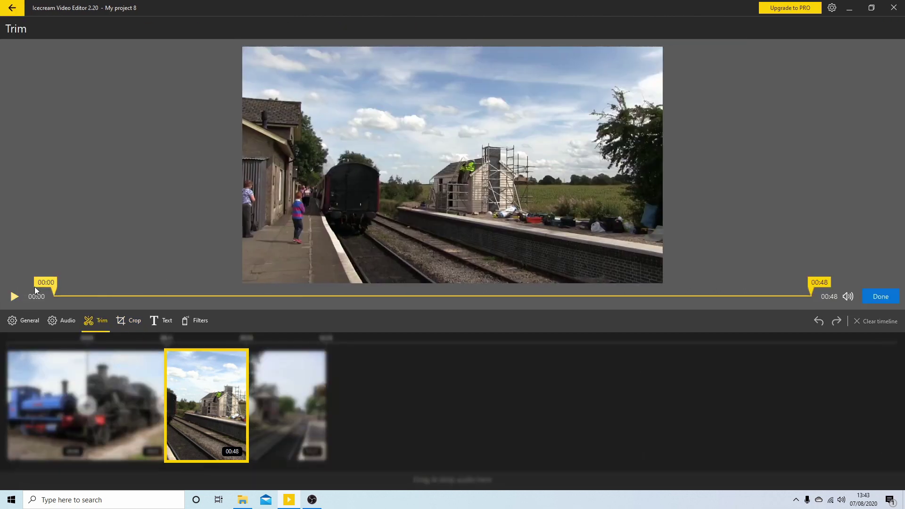
pyautogui.moveTo(46, 282)
pyautogui.mouseDown()
pyautogui.moveTo(431, 315)
pyautogui.moveTo(366, 301)
pyautogui.moveTo(421, 286)
pyautogui.mouseUp()
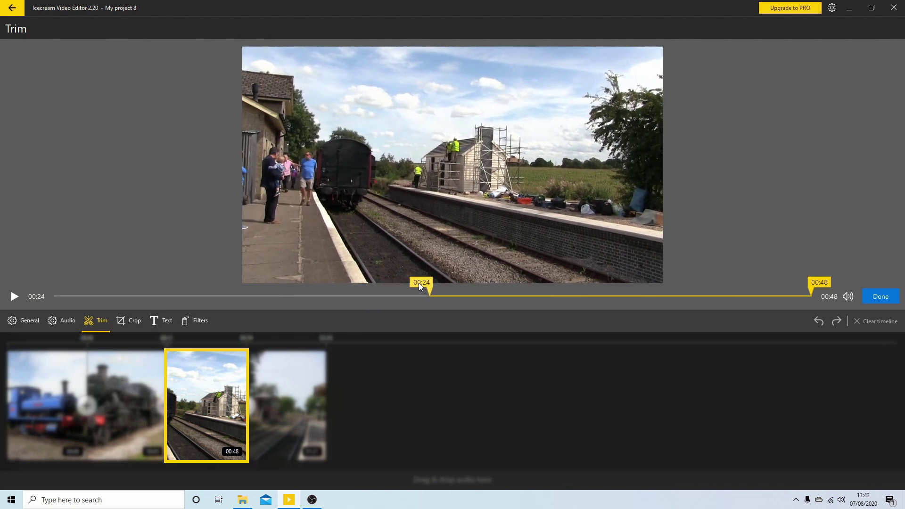
pyautogui.click(826, 284)
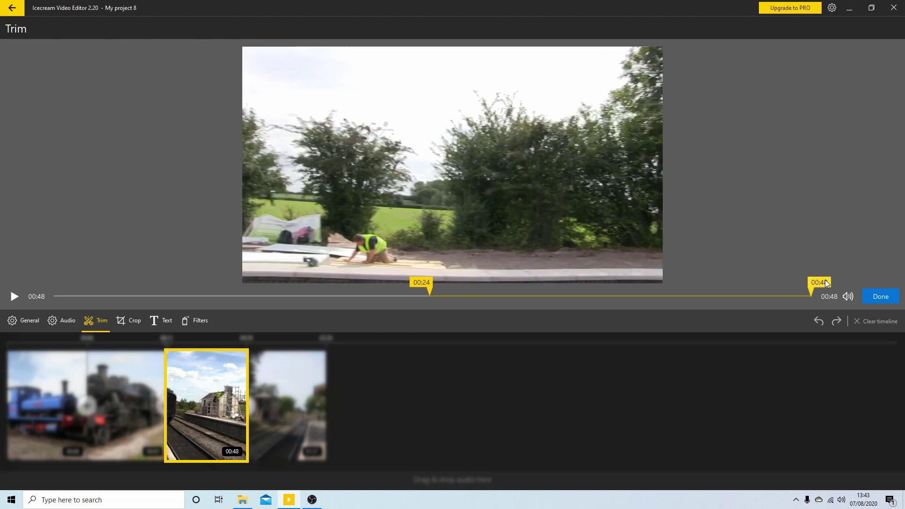
pyautogui.moveTo(826, 283)
pyautogui.mouseDown()
pyautogui.moveTo(559, 307)
pyautogui.moveTo(574, 298)
pyautogui.moveTo(641, 298)
pyautogui.mouseUp()
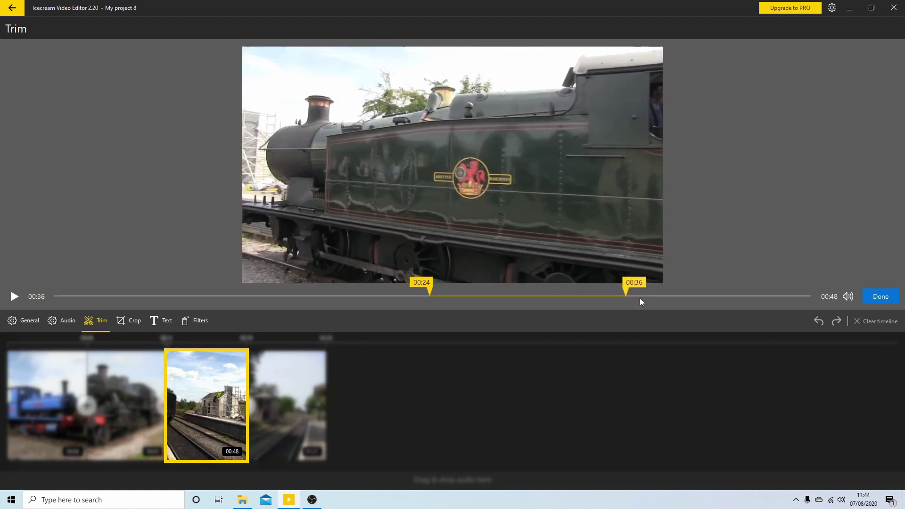
# - Confirm the platform clip's trim and cut the signal box clip to 01:01–01:12
pyautogui.click(880, 296)
pyautogui.click(289, 382)
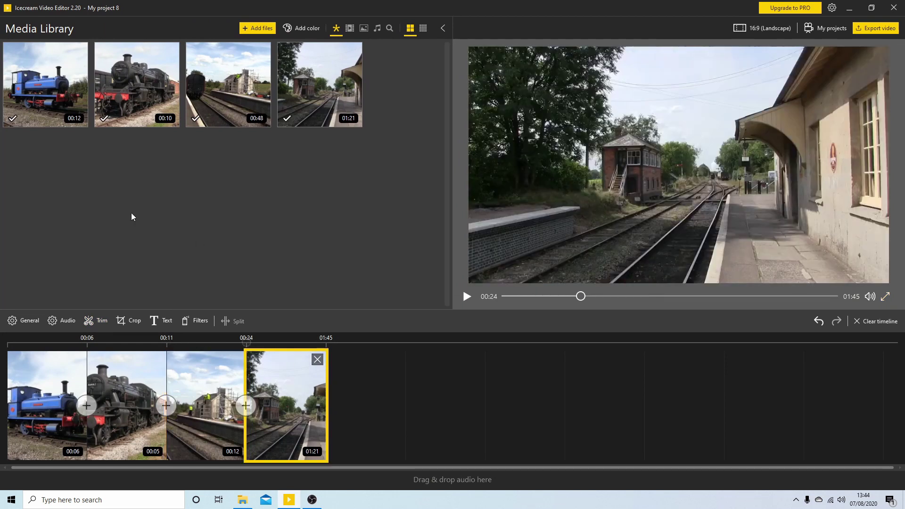
pyautogui.click(97, 321)
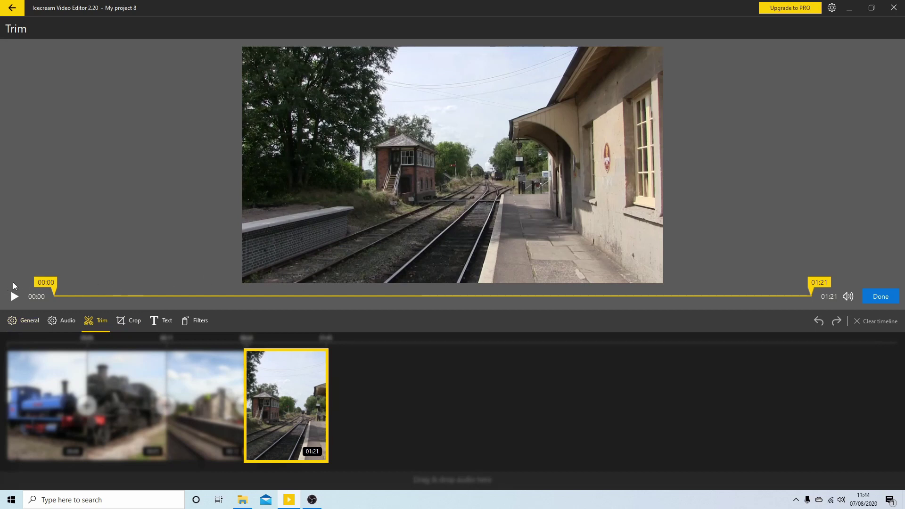
pyautogui.moveTo(36, 284); pyautogui.dragTo(611, 294)
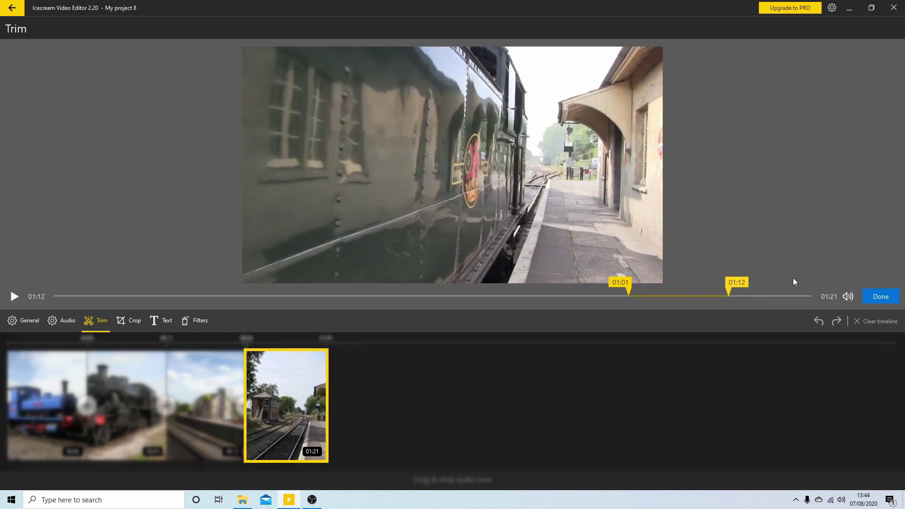
pyautogui.click(889, 296)
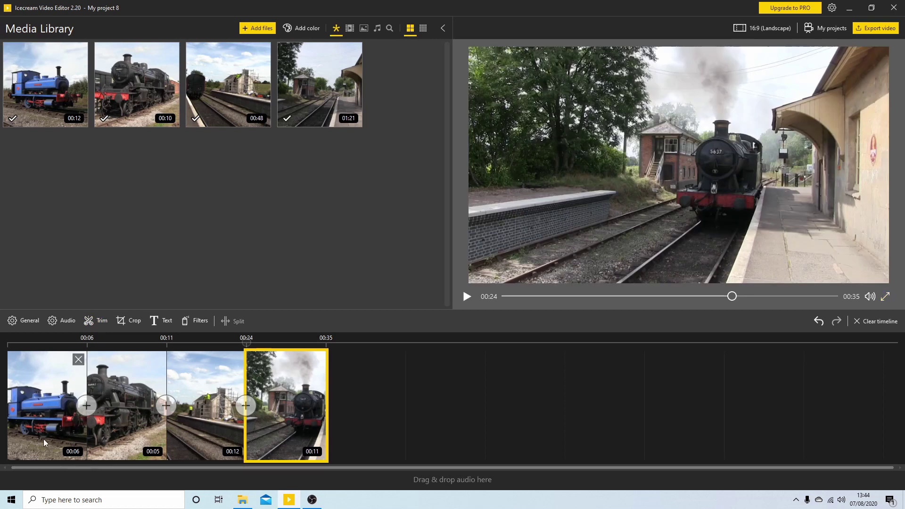
pyautogui.click(17, 396)
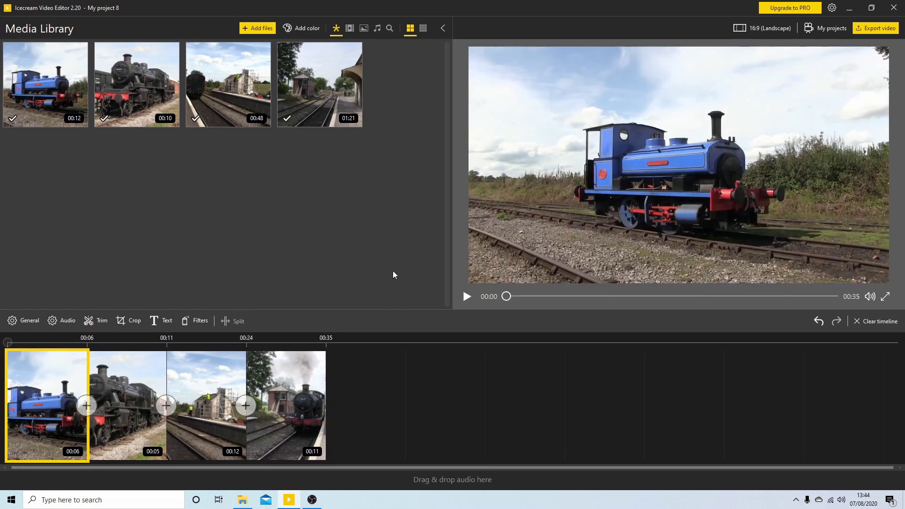
pyautogui.click(470, 298)
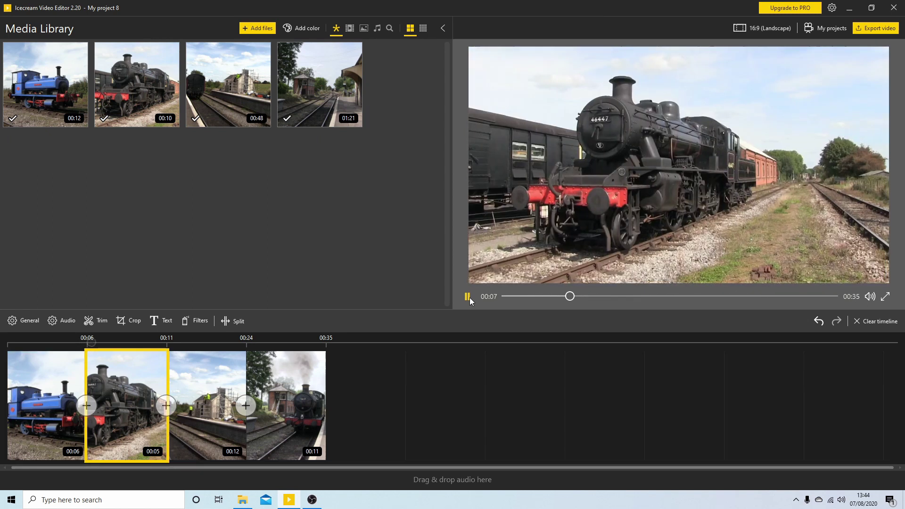
pyautogui.click(469, 299)
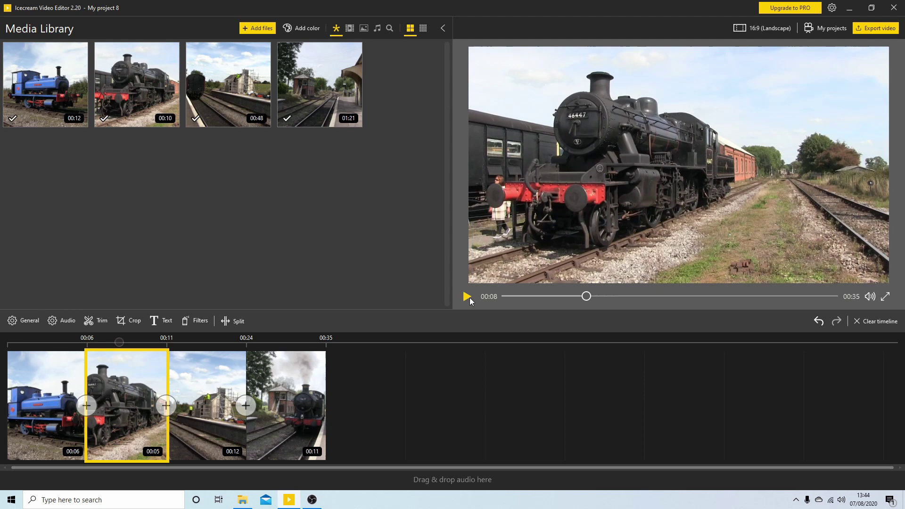
pyautogui.click(47, 404)
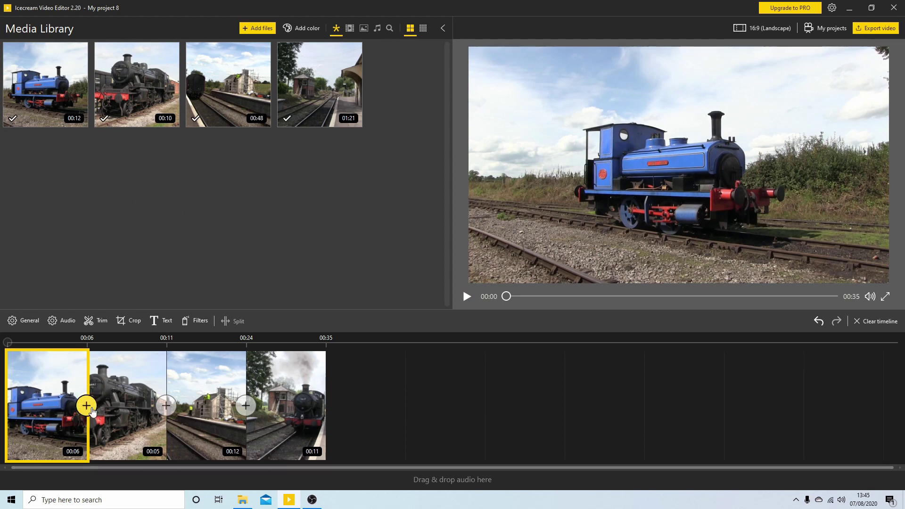
# - Add Dissolve transitions between clips one and two, two and three, and three and four
pyautogui.click(92, 411)
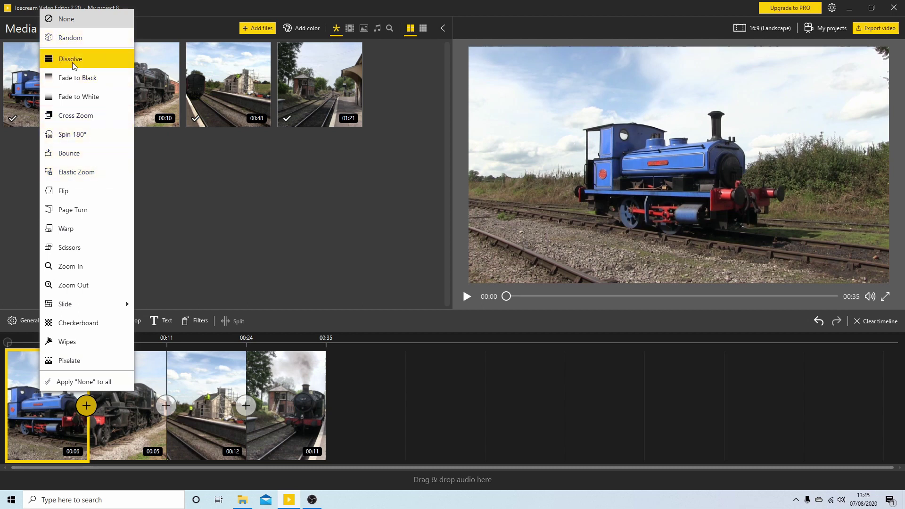
pyautogui.click(78, 66)
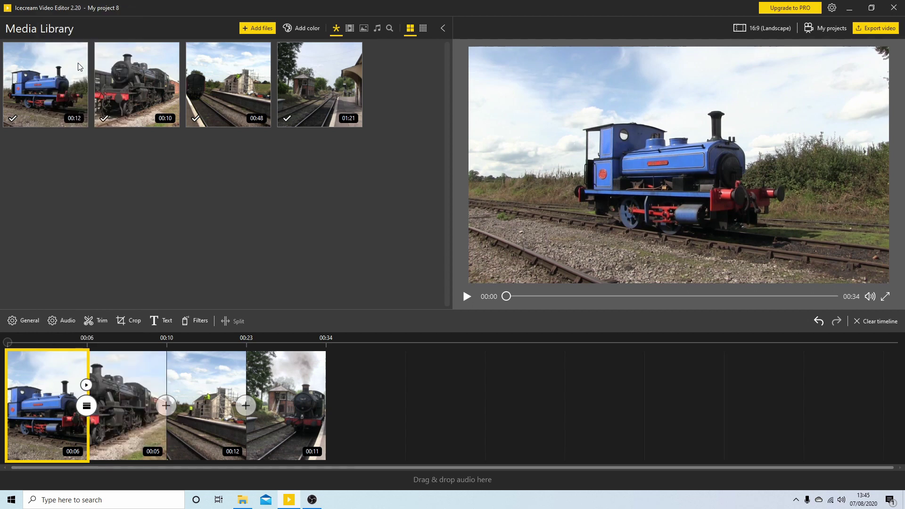
pyautogui.click(165, 408)
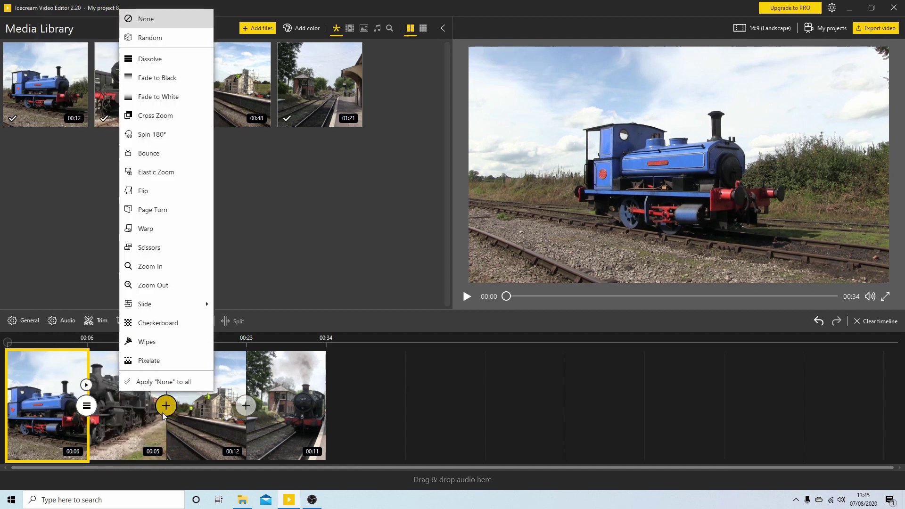
pyautogui.click(156, 63)
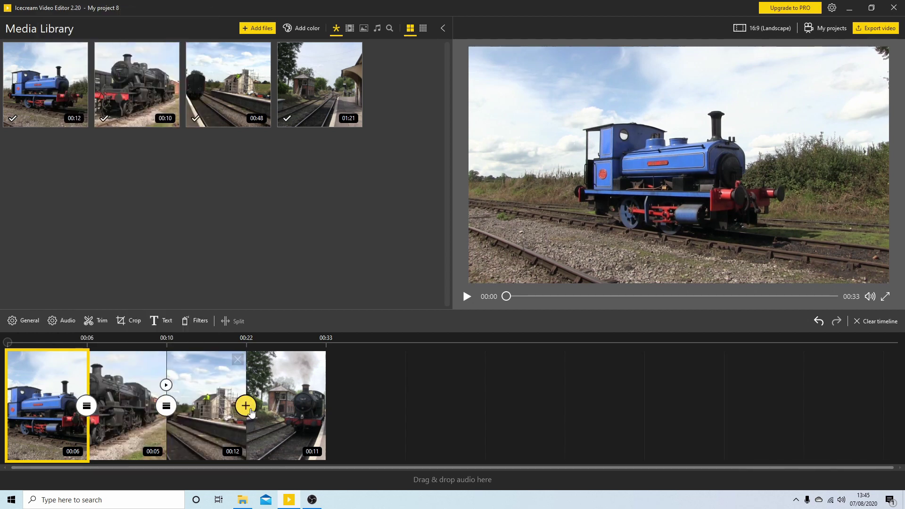
pyautogui.click(251, 410)
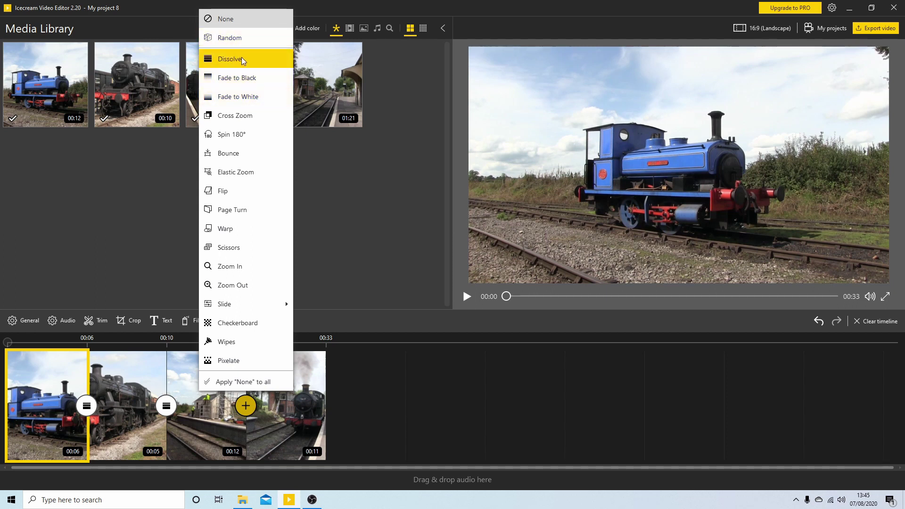
pyautogui.click(241, 58)
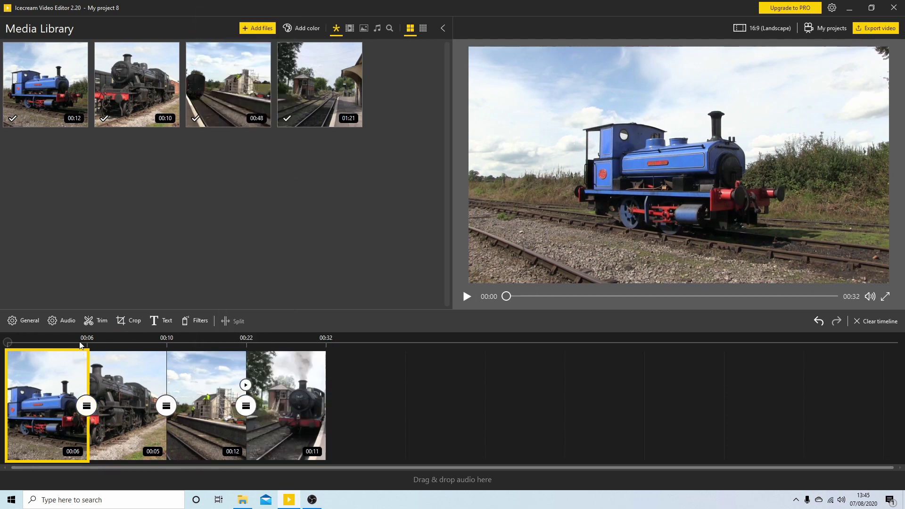
# - Preview the first dissolve from 00:05, blue engine into black engine
pyautogui.click(80, 344)
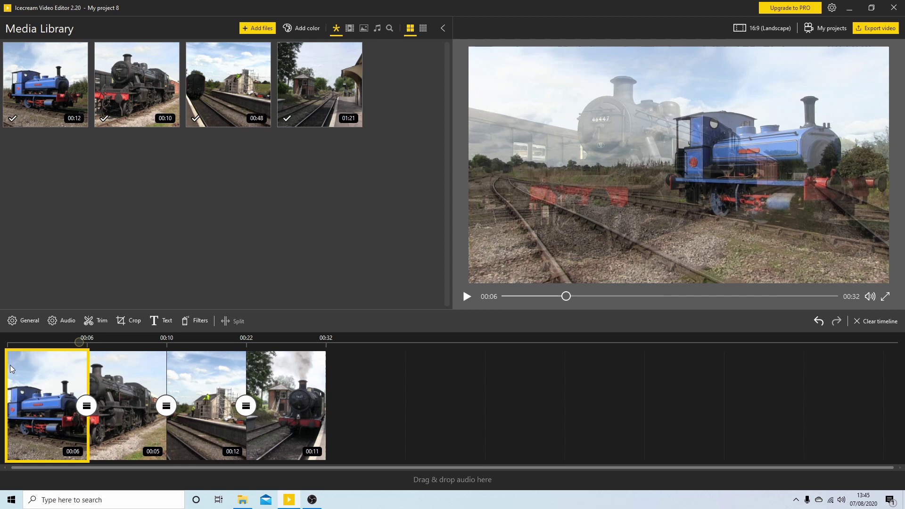
pyautogui.moveTo(78, 347); pyautogui.dragTo(67, 344)
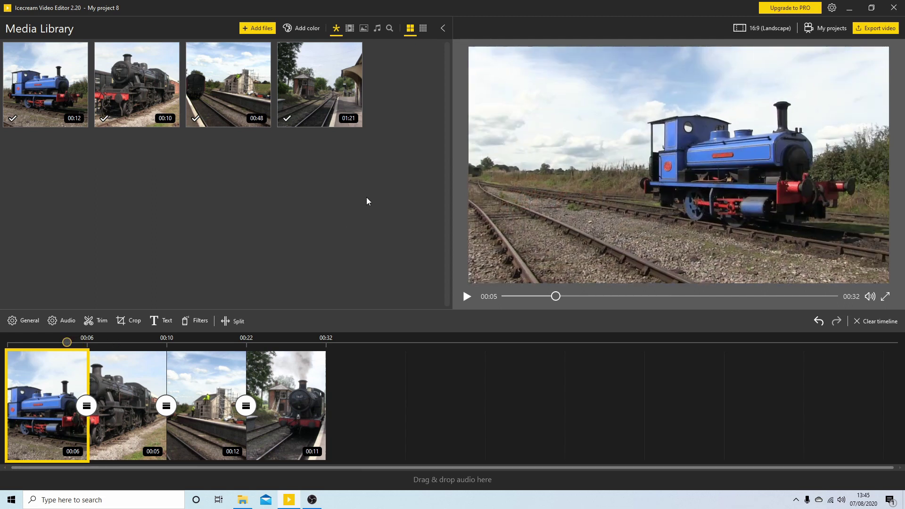
pyautogui.click(466, 296)
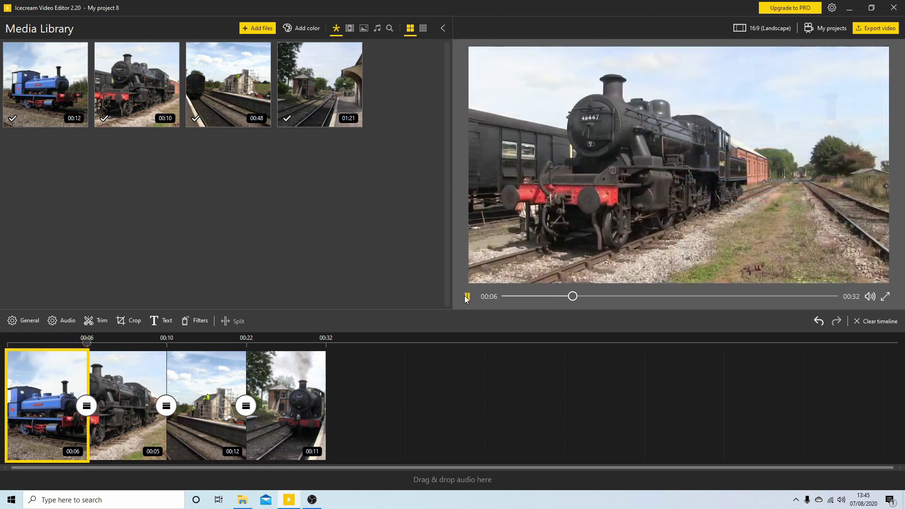
pyautogui.click(466, 297)
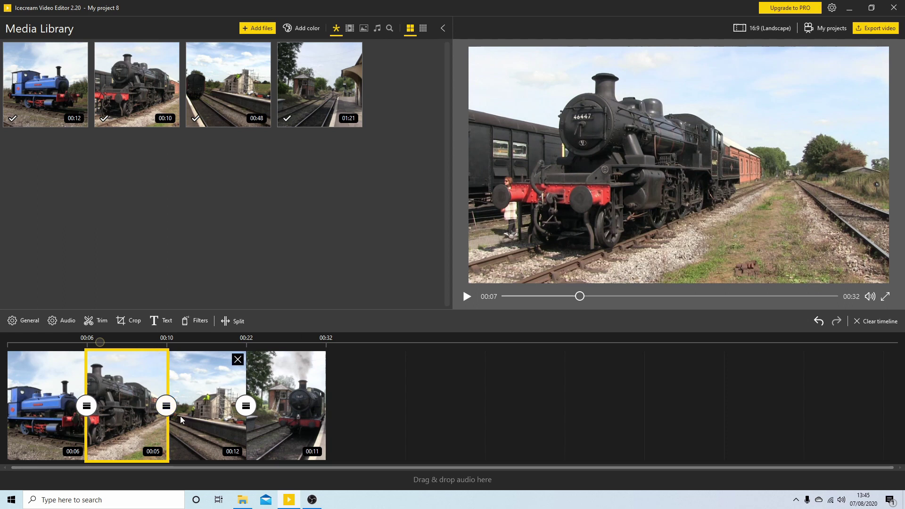
pyautogui.click(226, 387)
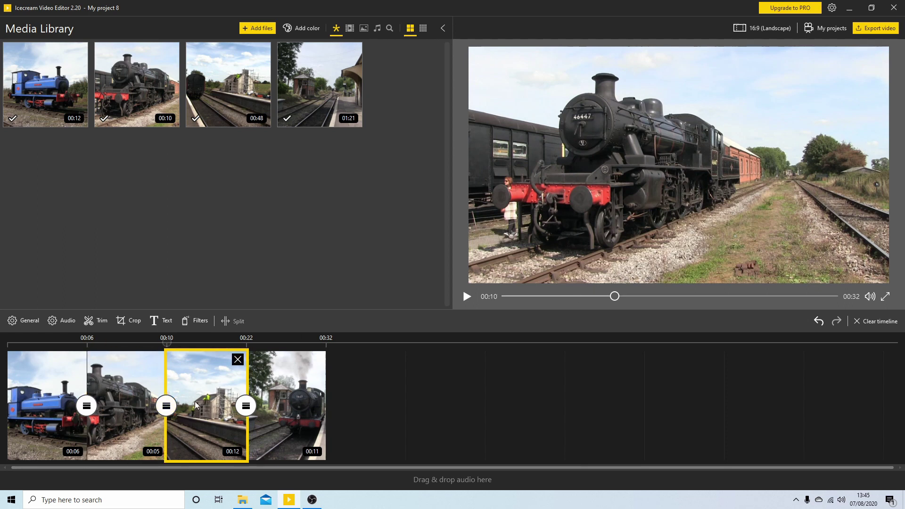
pyautogui.click(274, 398)
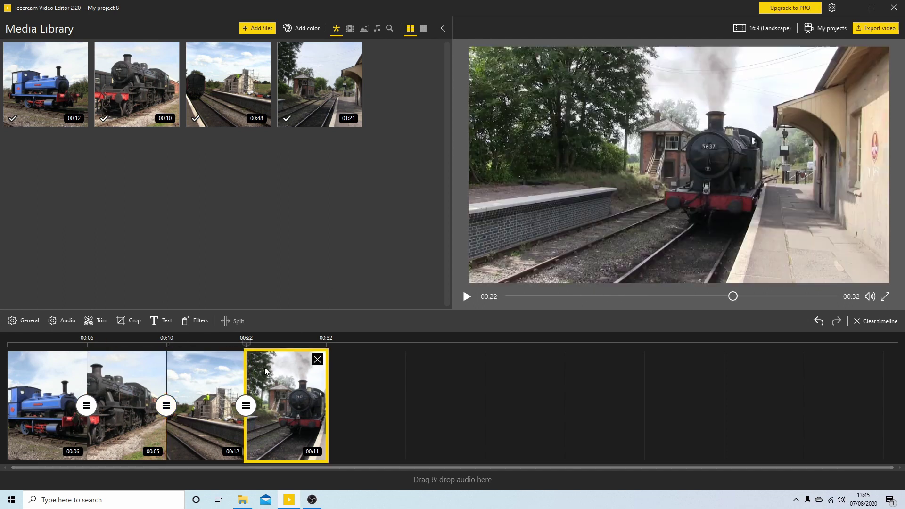
pyautogui.click(58, 321)
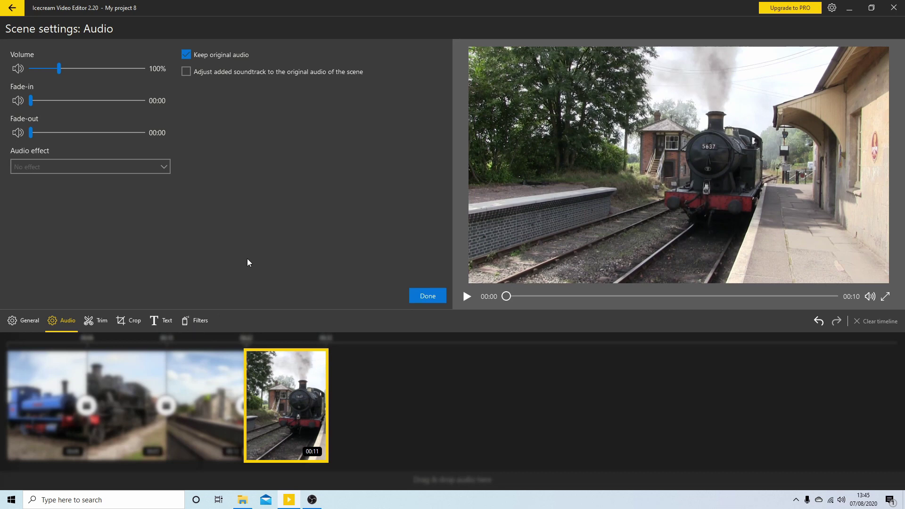
pyautogui.click(421, 301)
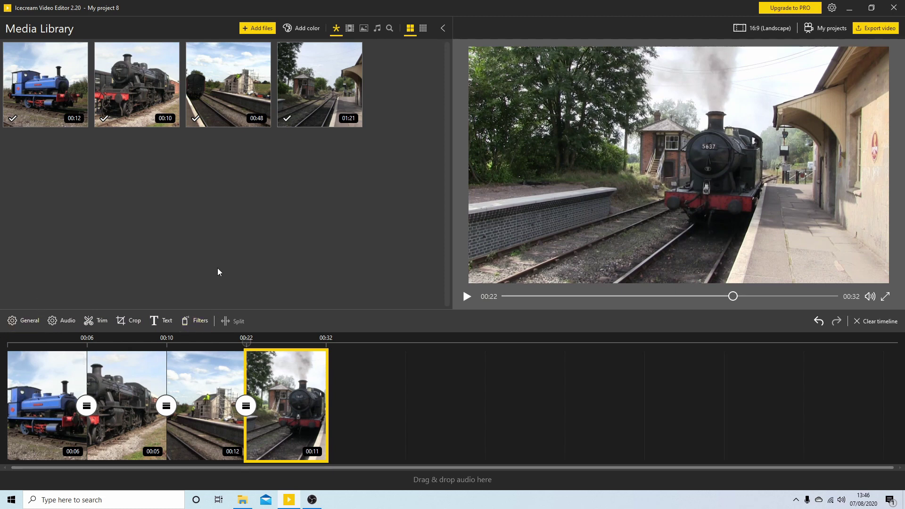
# - Start exporting the video named TRAINS, keeping the Desktop as the save folder
pyautogui.click(878, 28)
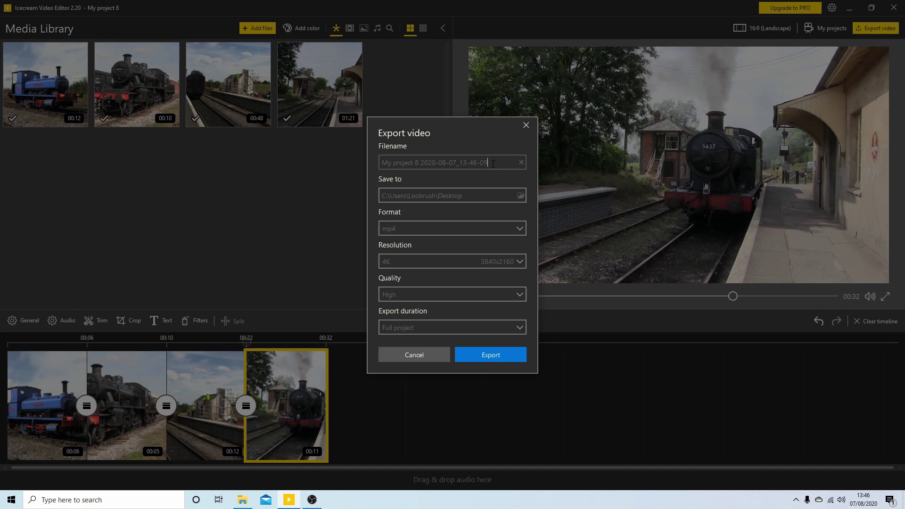
pyautogui.moveTo(493, 163); pyautogui.dragTo(384, 164)
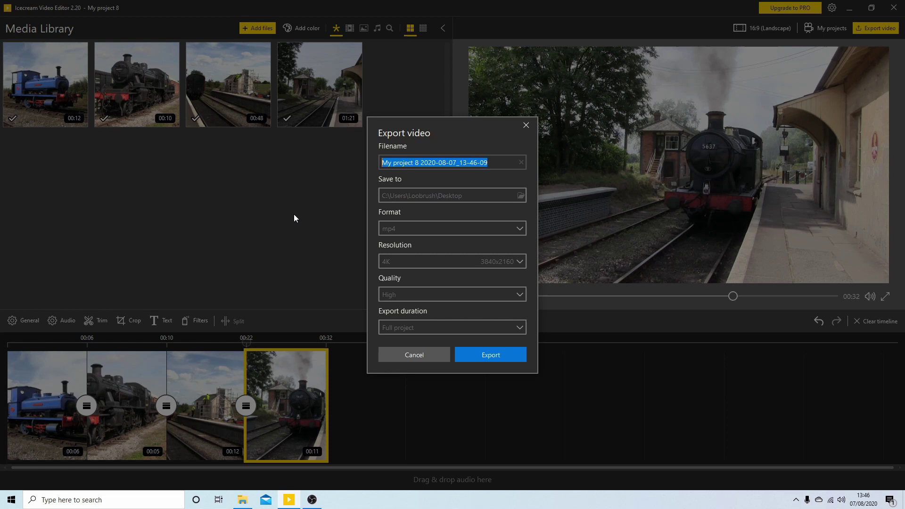
pyautogui.write('TRAINS')
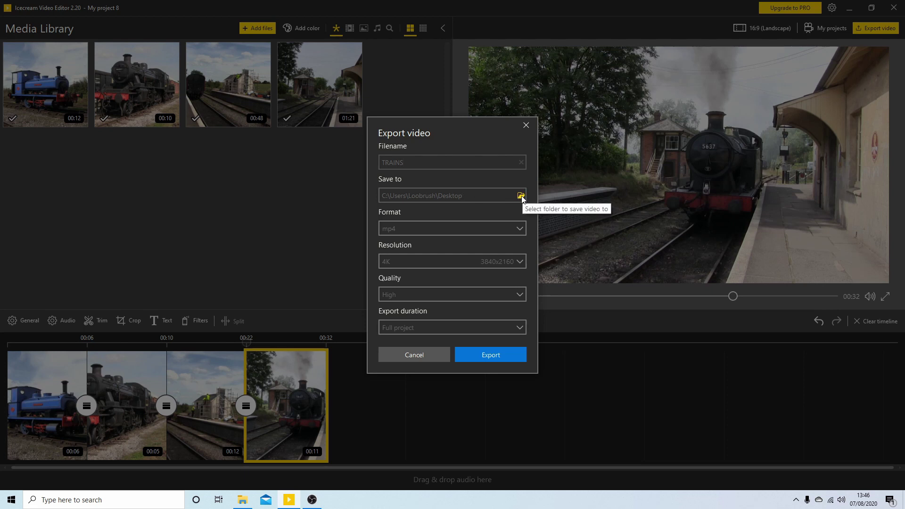
pyautogui.click(521, 196)
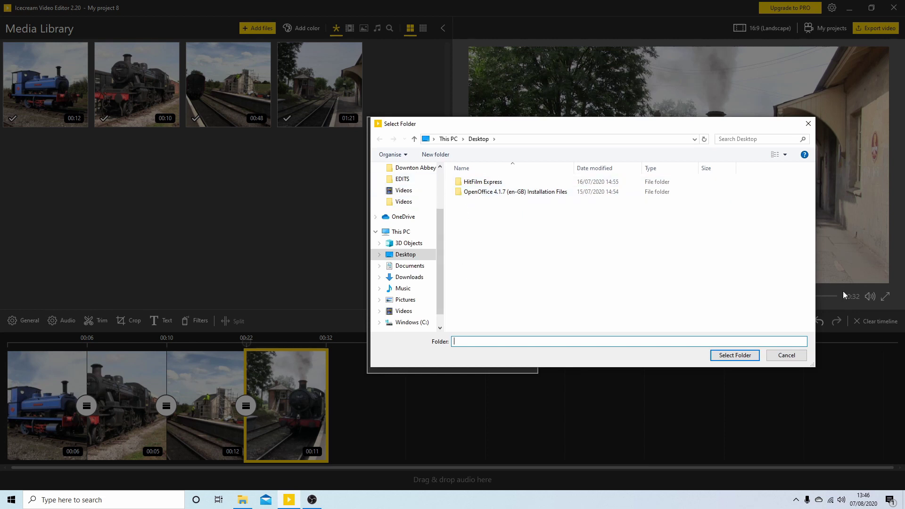
pyautogui.click(784, 355)
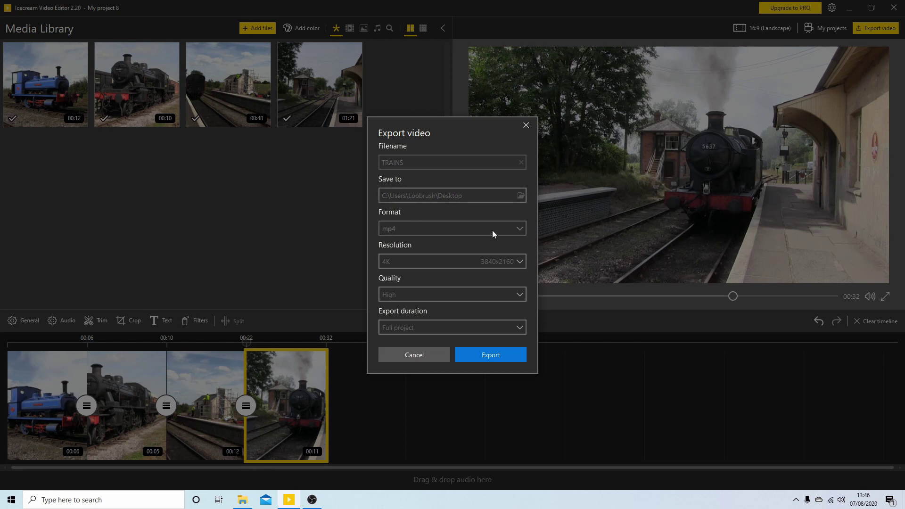
# - Export the full project as mp4 at FullHD 1920x1080 and start rendering
pyautogui.click(521, 230)
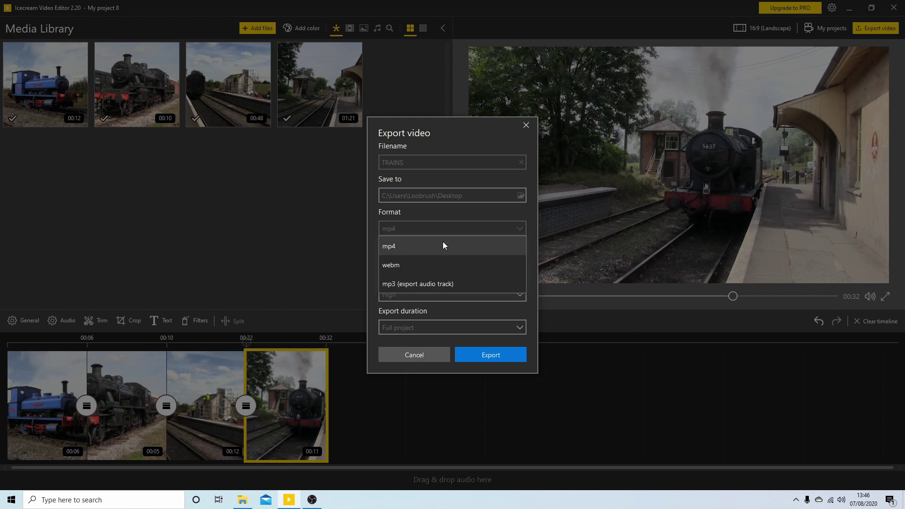
pyautogui.click(460, 308)
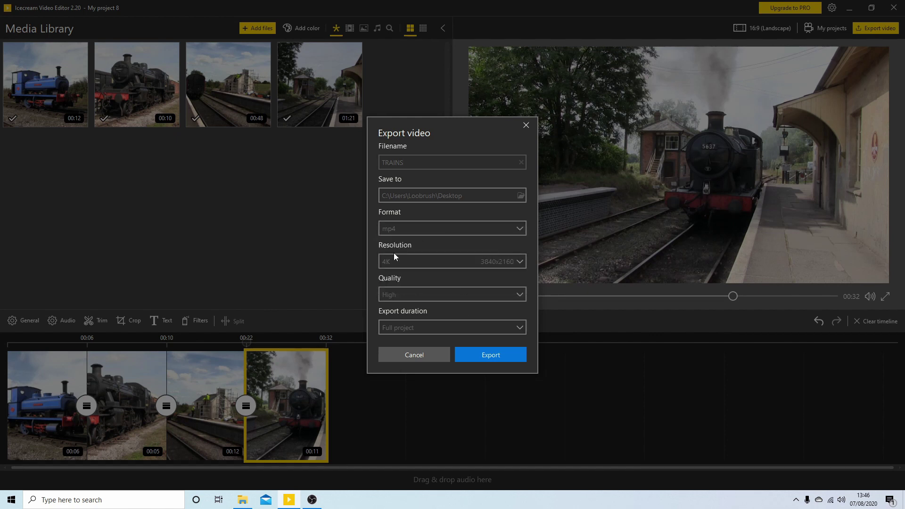
pyautogui.click(521, 264)
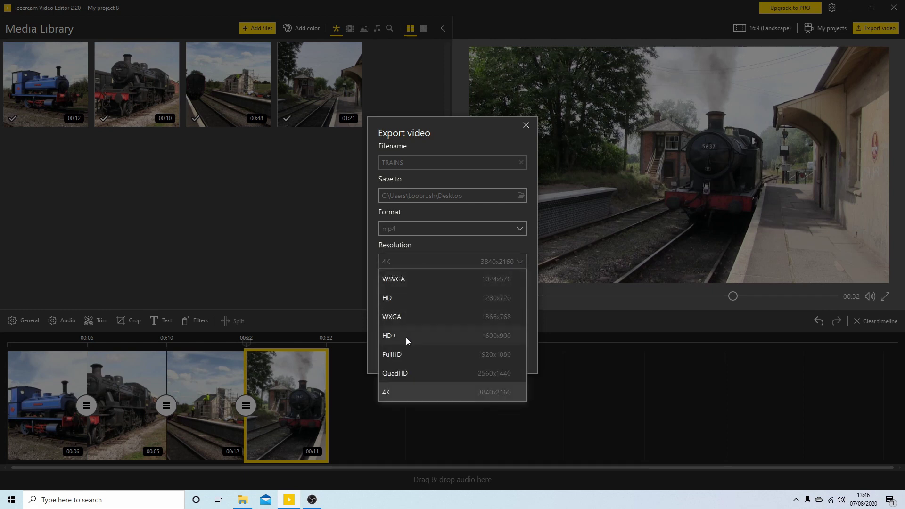
pyautogui.click(425, 354)
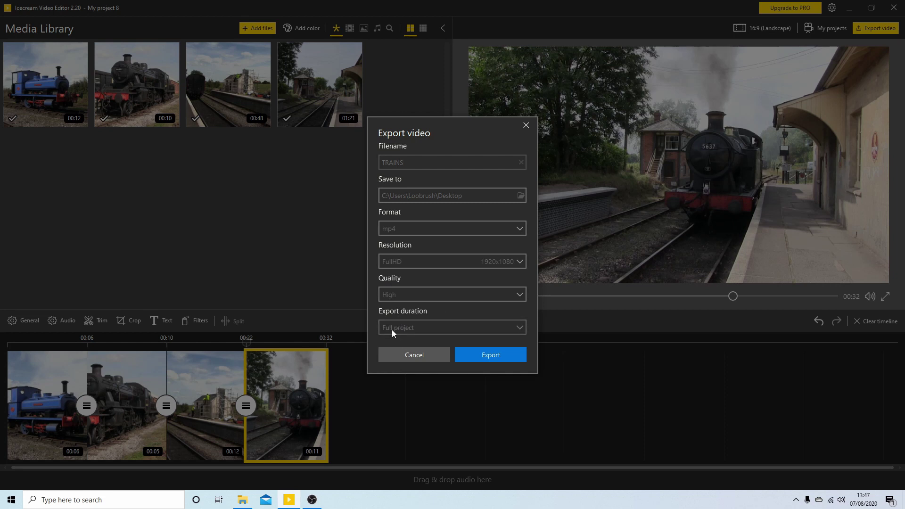
pyautogui.click(517, 330)
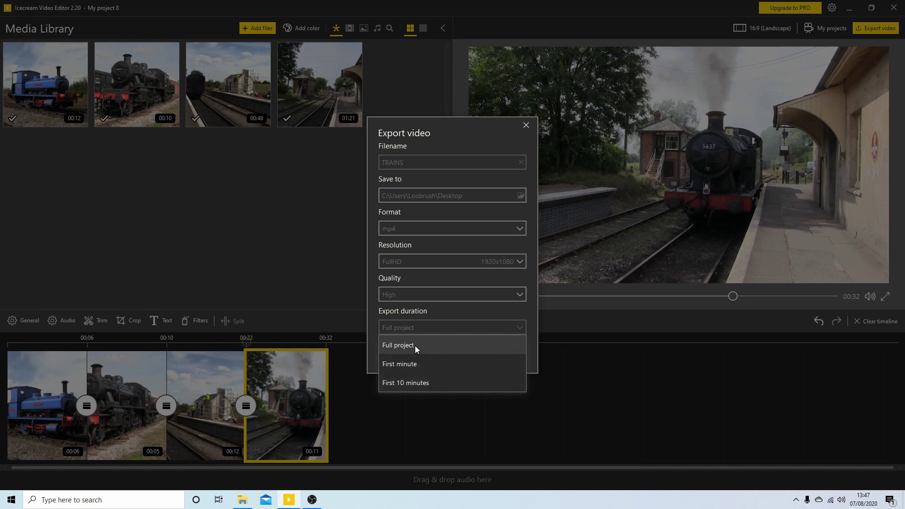
pyautogui.click(373, 323)
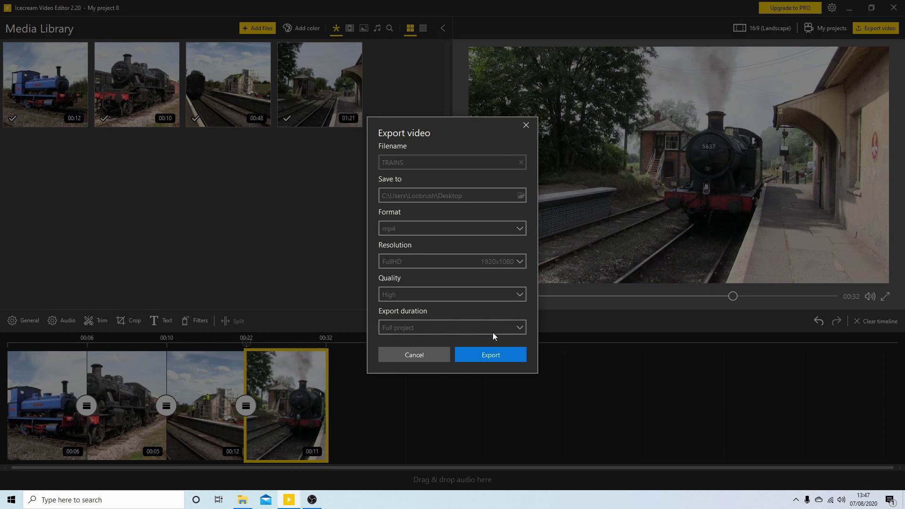
pyautogui.click(479, 356)
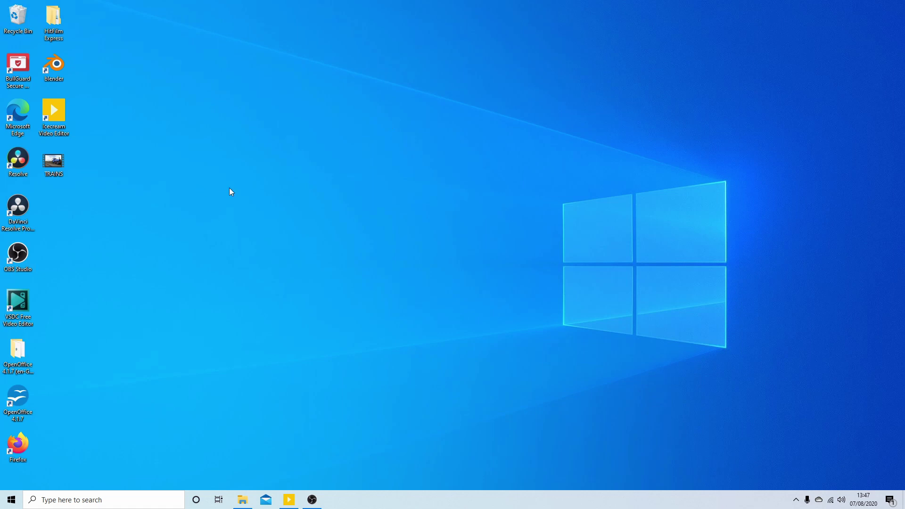
# - Open the TRAINS video from the desktop in Movies & TV
pyautogui.doubleClick(60, 162)
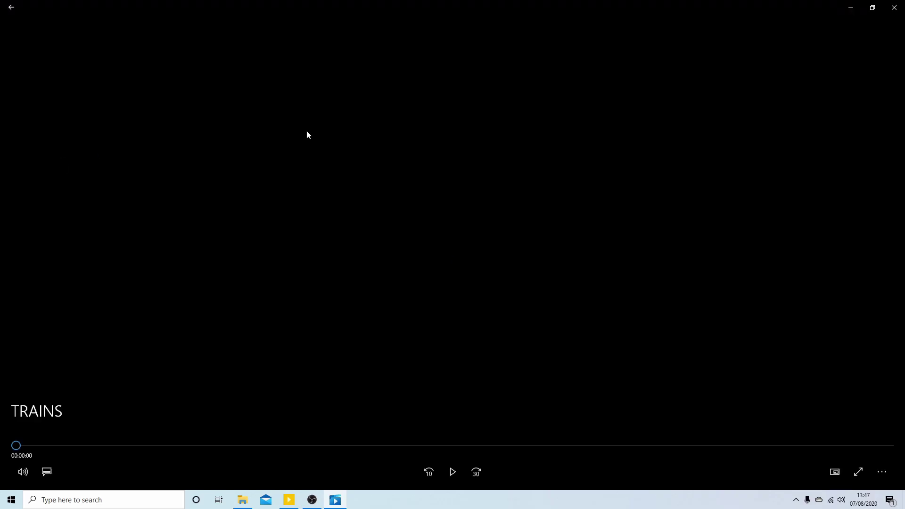